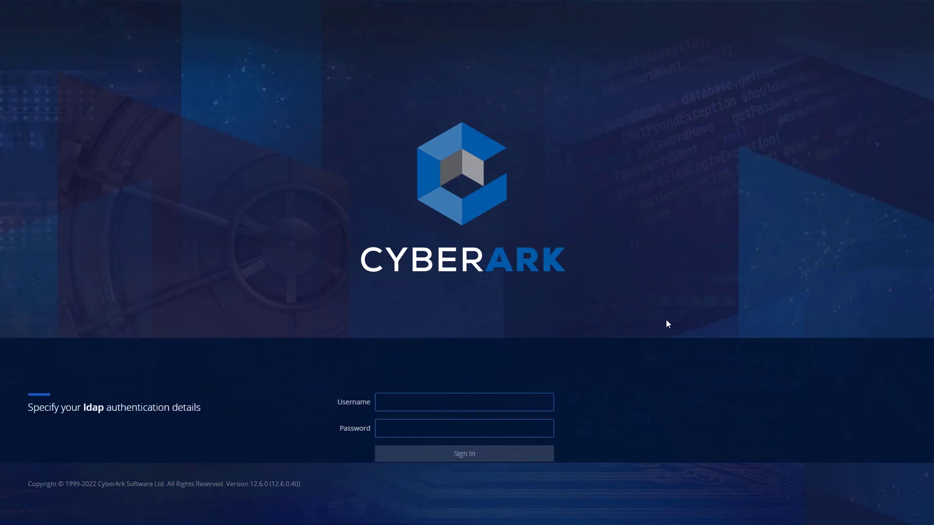
pyautogui.write('Mi')
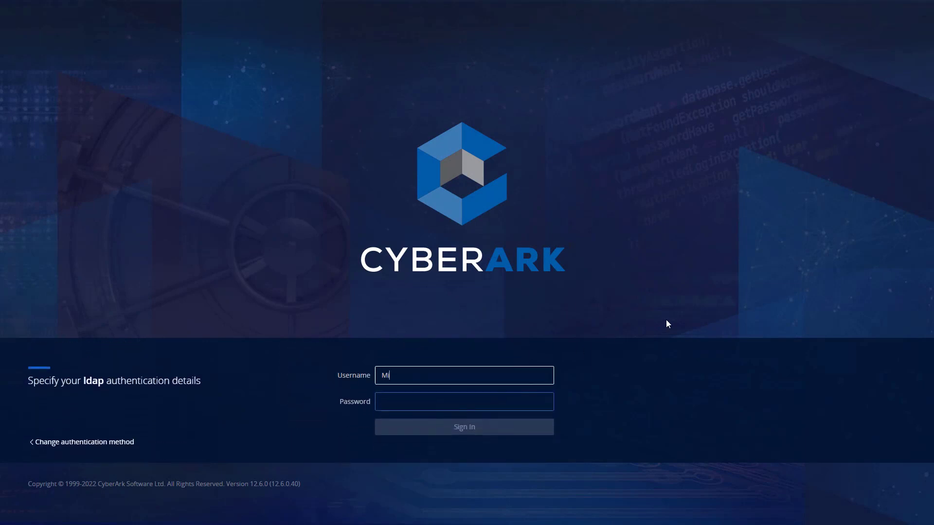
pyautogui.write('ke')
# Sign in to PVWA with the LDAP username and password
pyautogui.press('Tab')
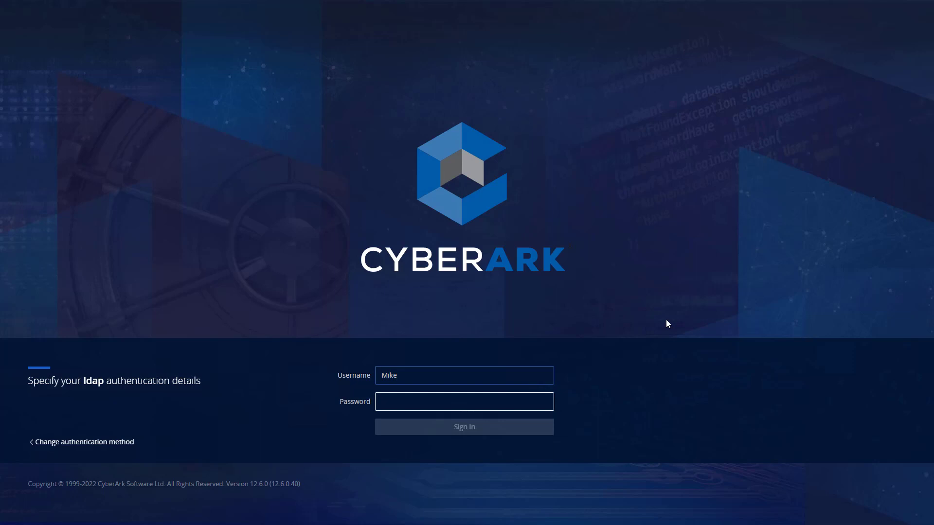
pyautogui.write('•••••••')
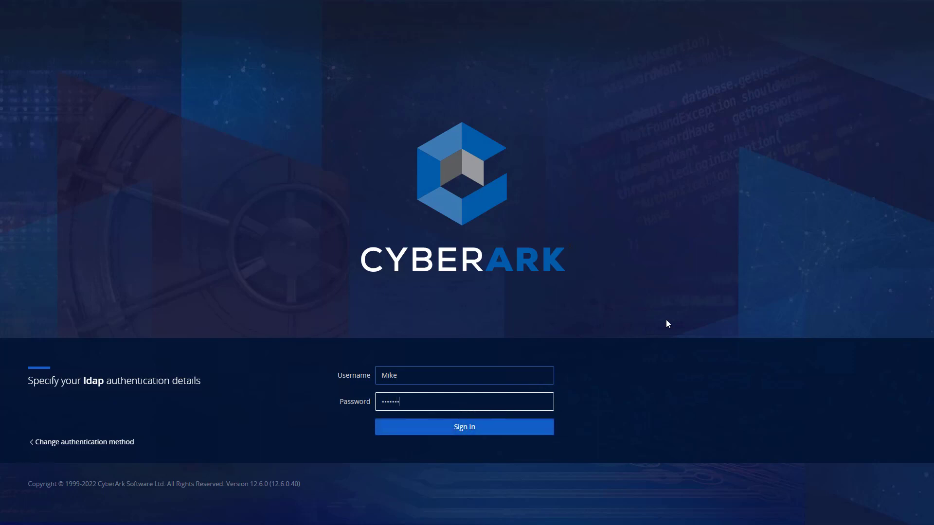
pyautogui.write('••')
pyautogui.click(549, 433)
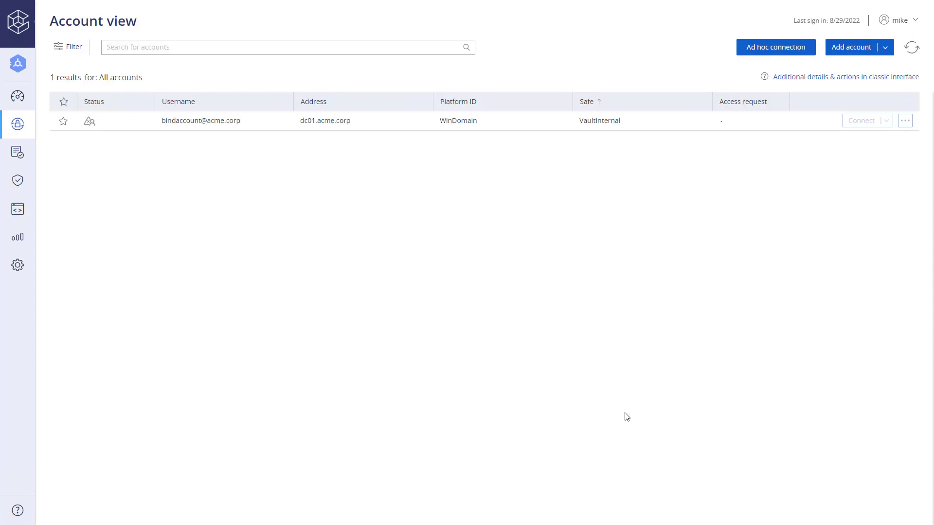
# Go from the Policies section of the sidebar to the Safes list
pyautogui.click(21, 152)
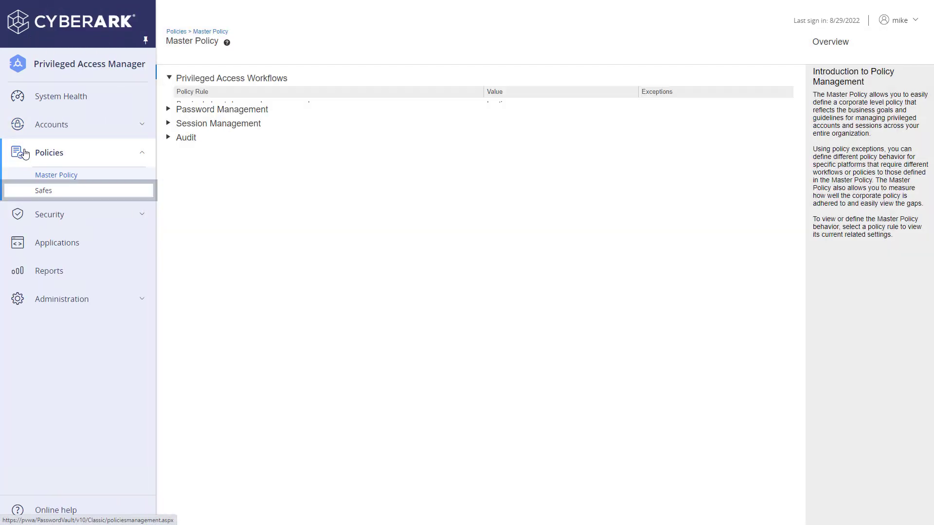
pyautogui.click(46, 190)
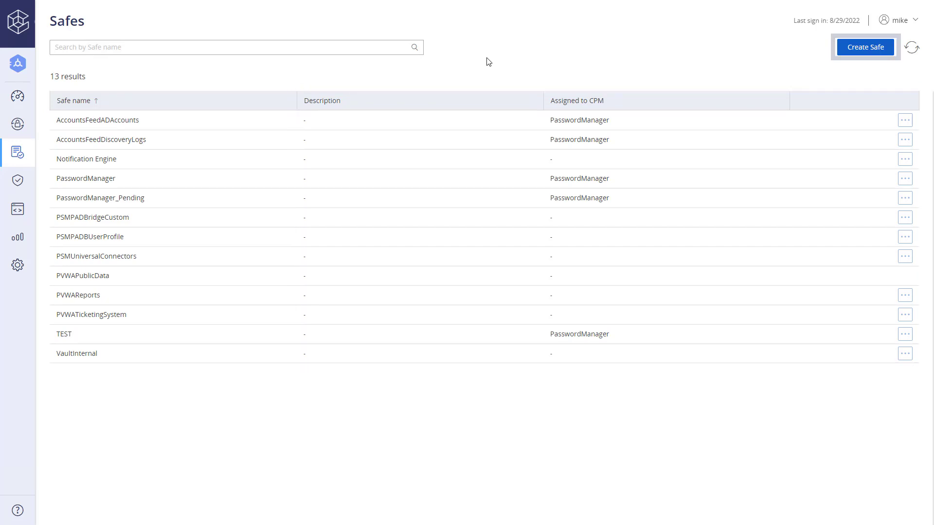
# Start safe Lin-Root-Fin-US, described as US financial Linux root accounts, and expand Advanced details
pyautogui.click(857, 51)
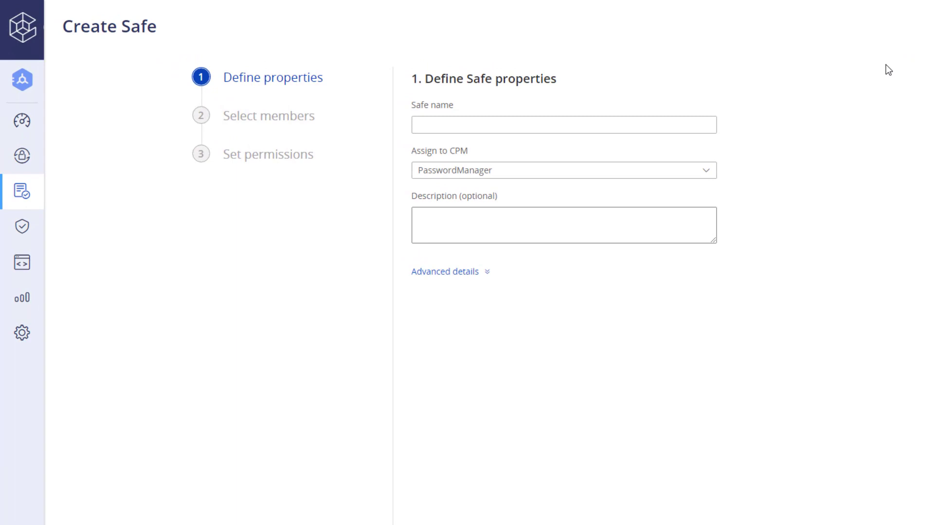
pyautogui.click(705, 129)
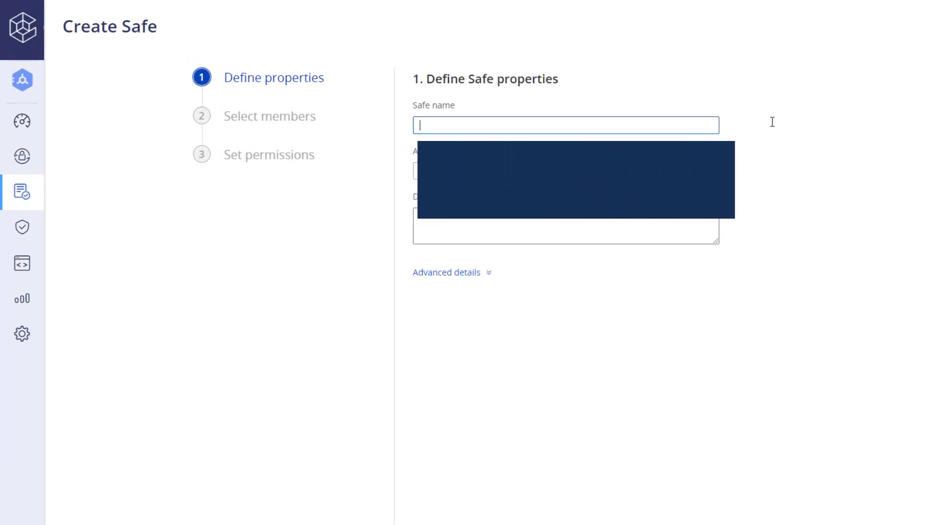
pyautogui.write('Lin-R')
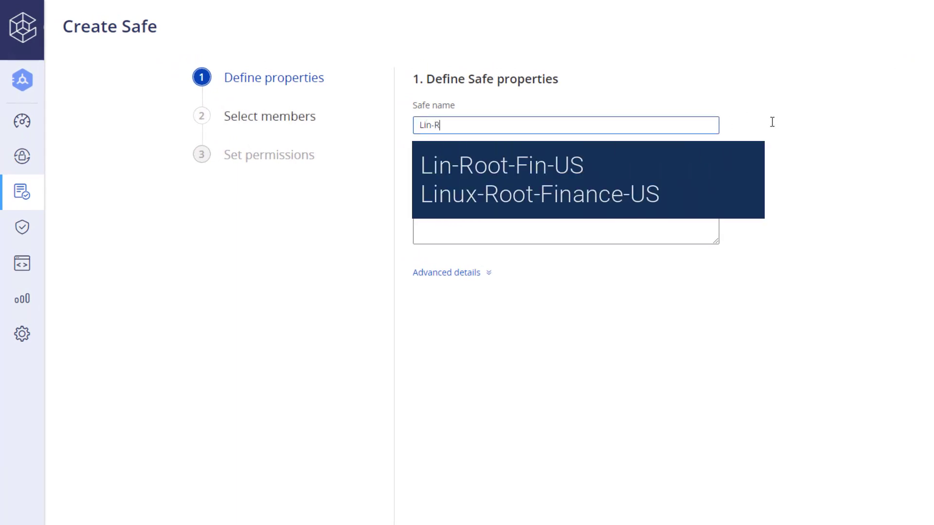
pyautogui.write('oot-Fin-')
pyautogui.write('US')
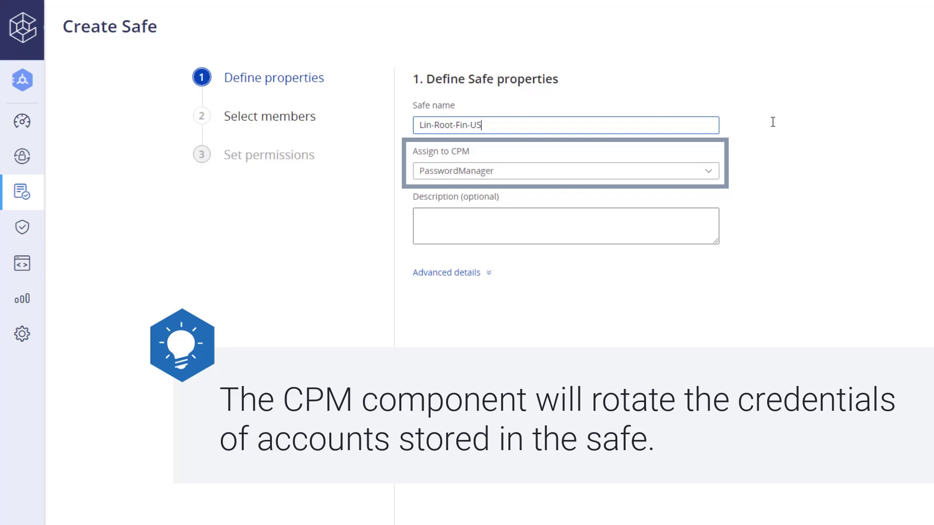
pyautogui.press('Tab')
pyautogui.press('Tab')
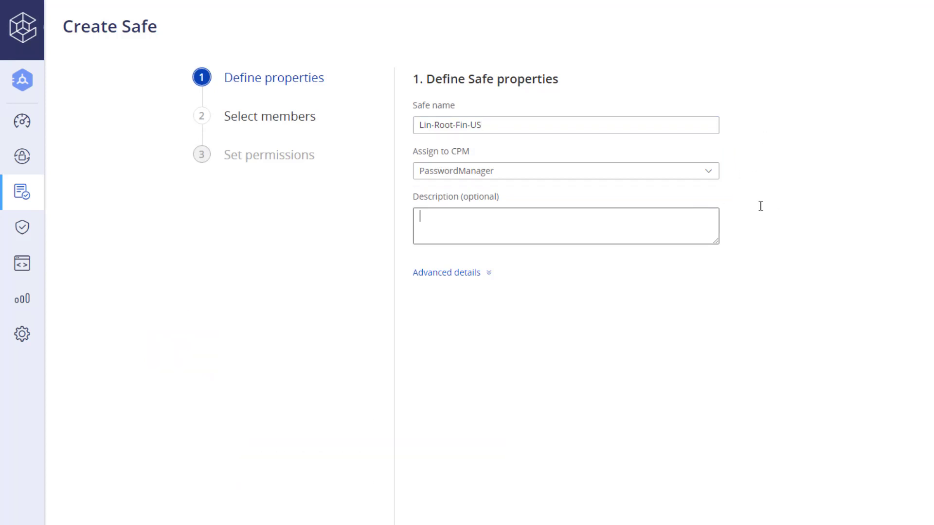
pyautogui.write('Root accounts on Linux servers hostin')
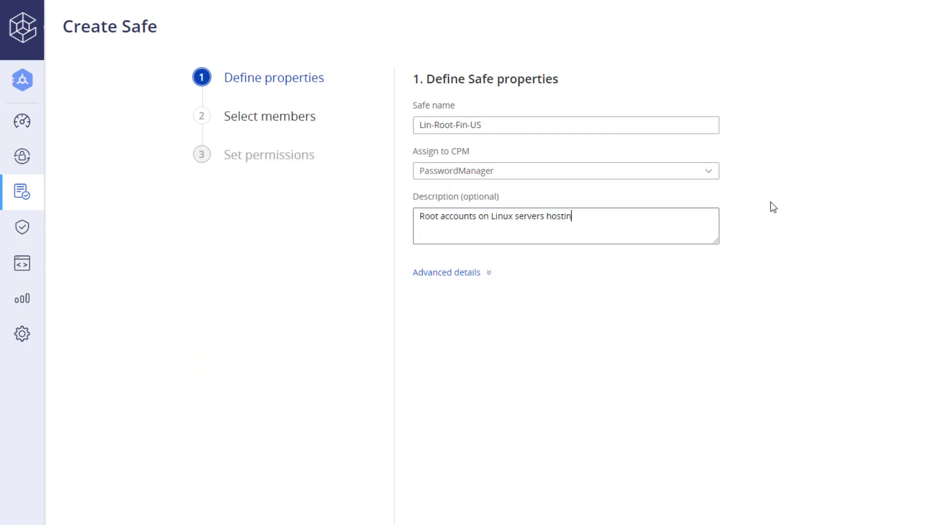
pyautogui.write('g financial data in the US')
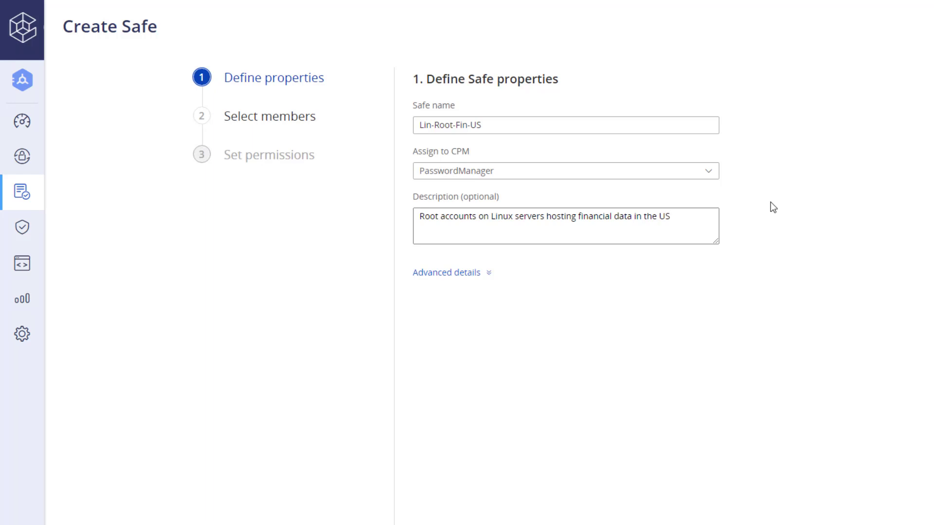
pyautogui.click(482, 283)
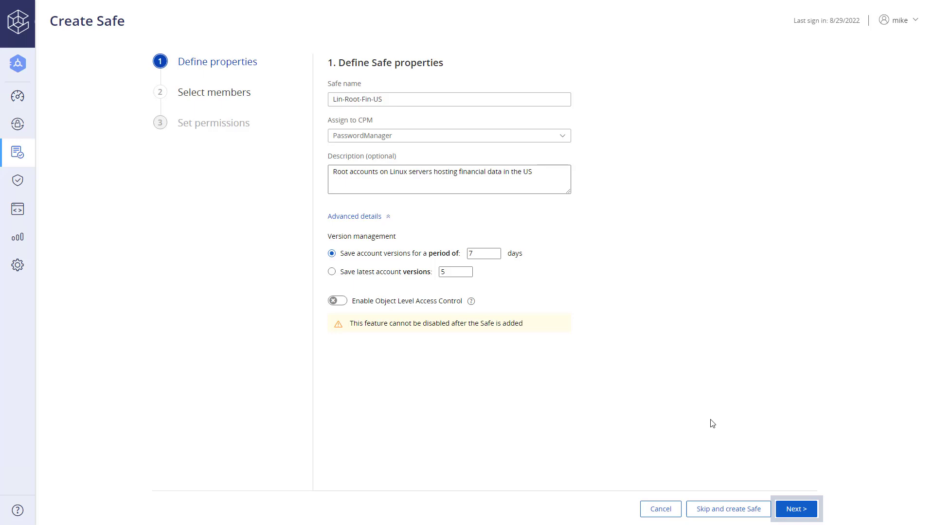
# Search the acme.corp directory for 'Lin' and select the LinuxAdmins group
pyautogui.click(784, 511)
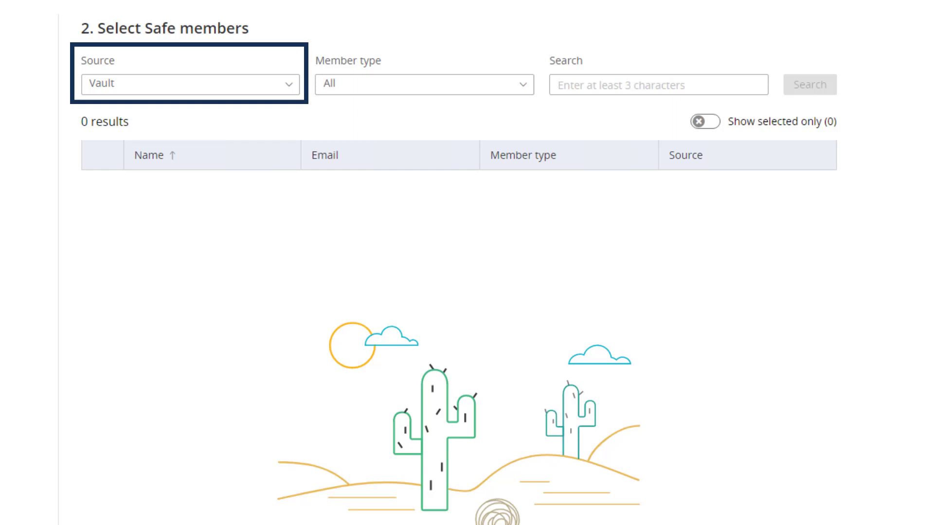
pyautogui.click(291, 87)
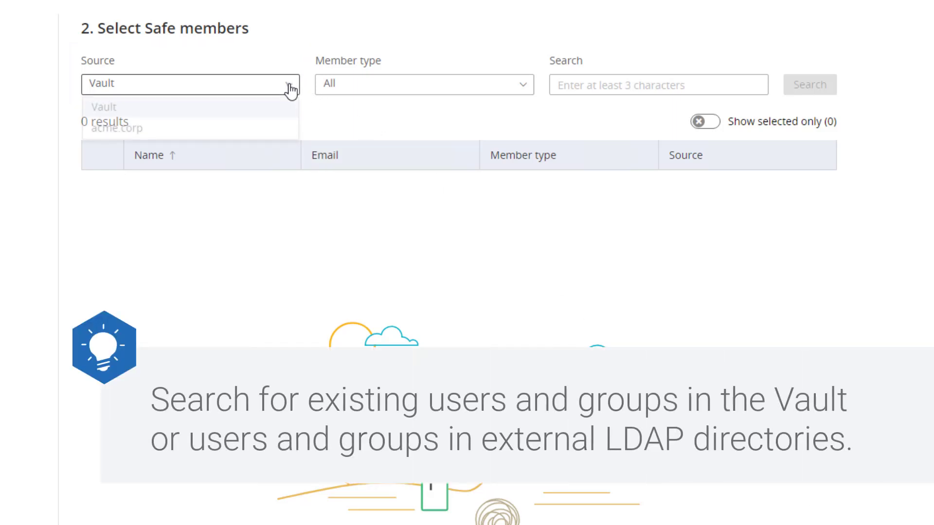
pyautogui.click(270, 129)
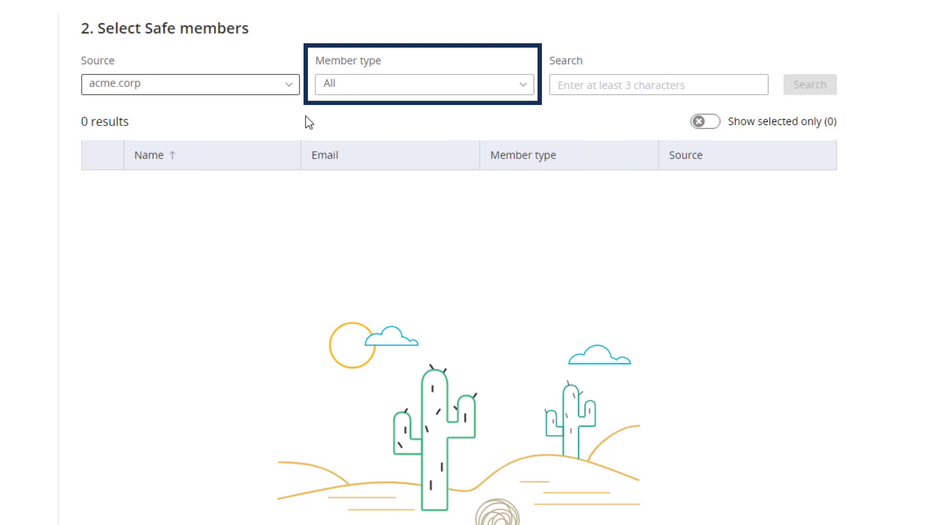
pyautogui.click(583, 89)
pyautogui.write('Lin')
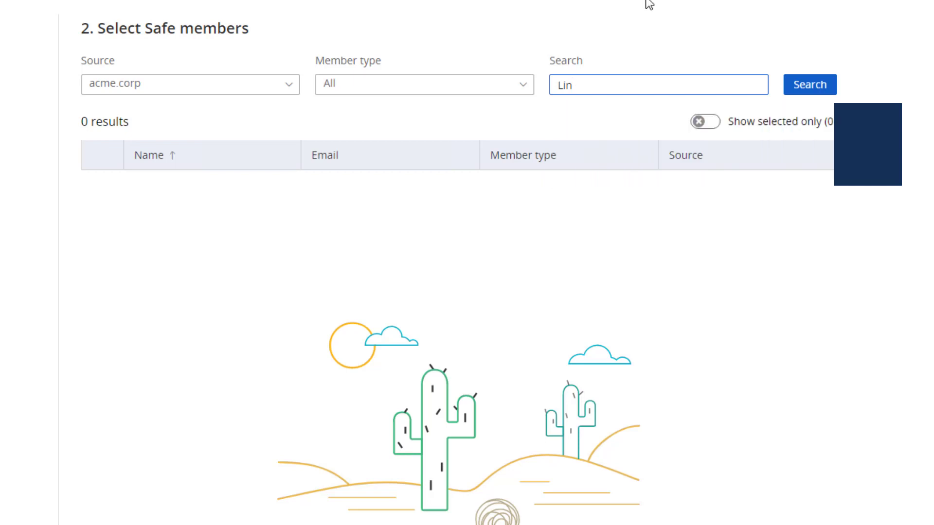
pyautogui.click(815, 84)
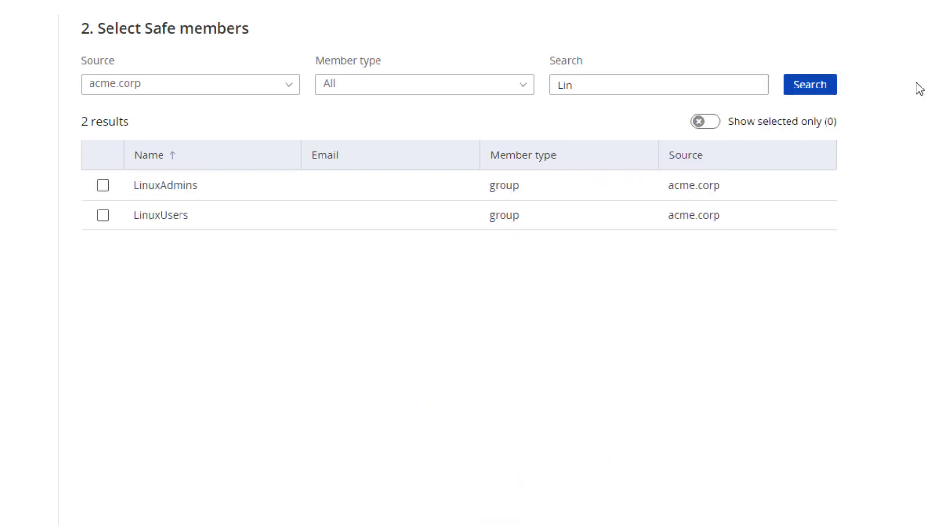
pyautogui.click(103, 187)
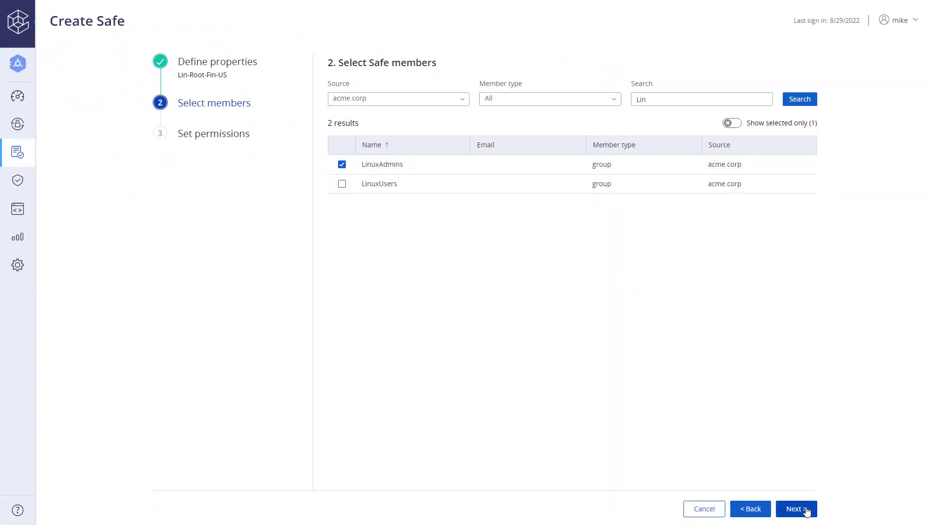
# Keep LinuxAdmins on the Connect only preset and expand its Access permissions for review
pyautogui.click(805, 512)
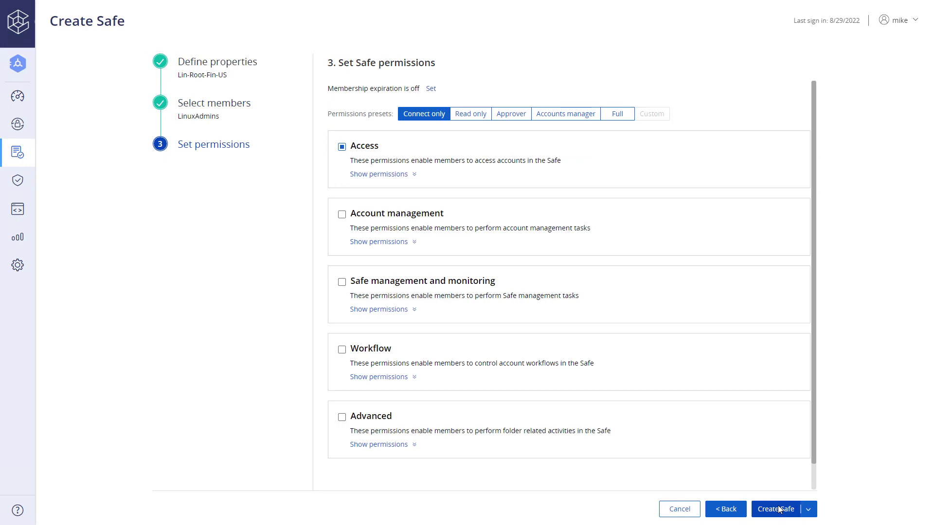
pyautogui.click(358, 176)
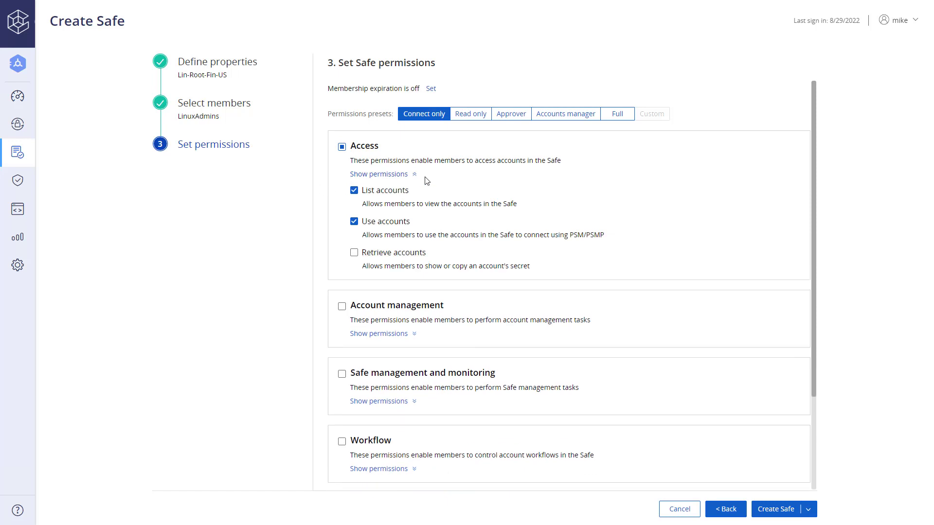
pyautogui.moveTo(816, 239); pyautogui.dragTo(816, 313)
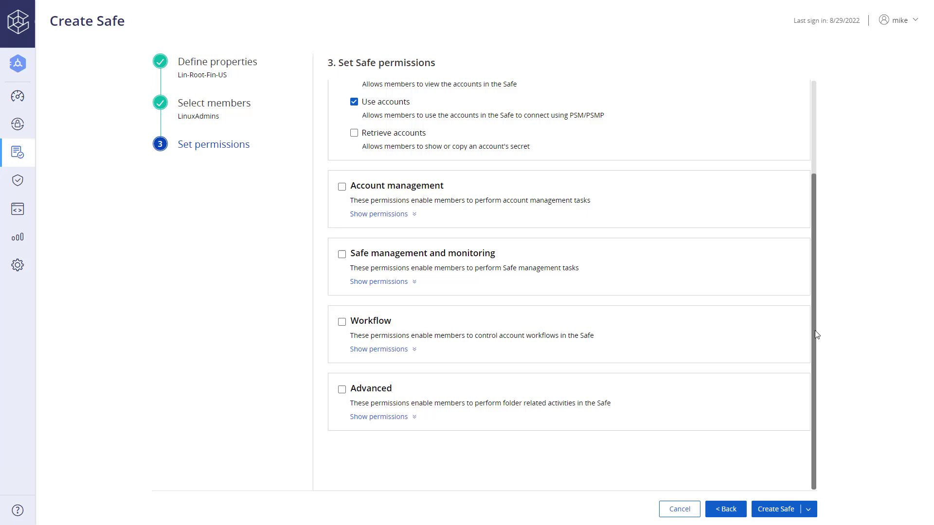
pyautogui.moveTo(816, 312); pyautogui.dragTo(808, 212)
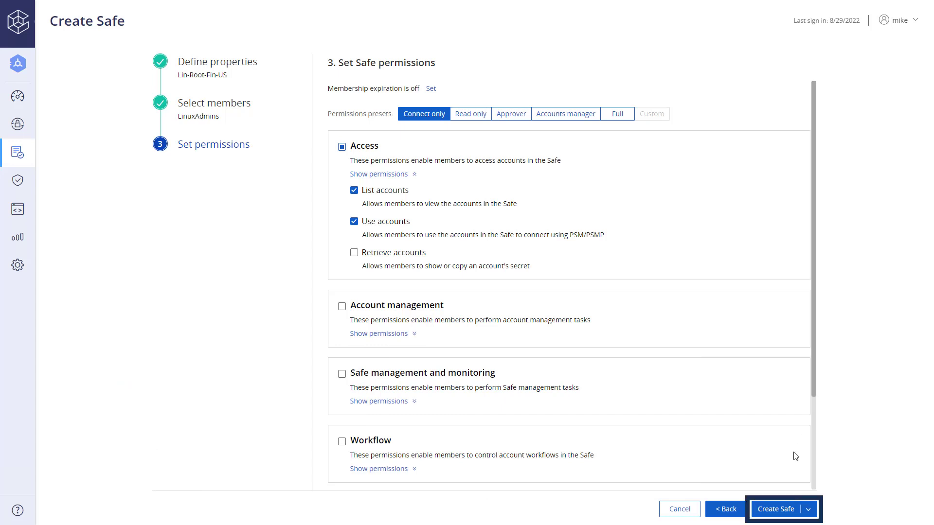
# Create the safe, then open Lin-Root-Fin-US's details panel from the Safes list
pyautogui.click(776, 511)
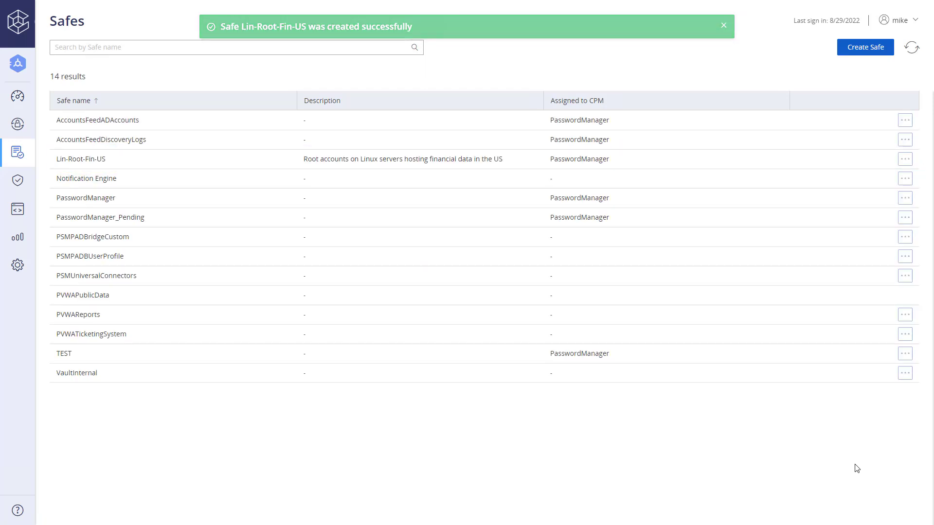
pyautogui.click(905, 159)
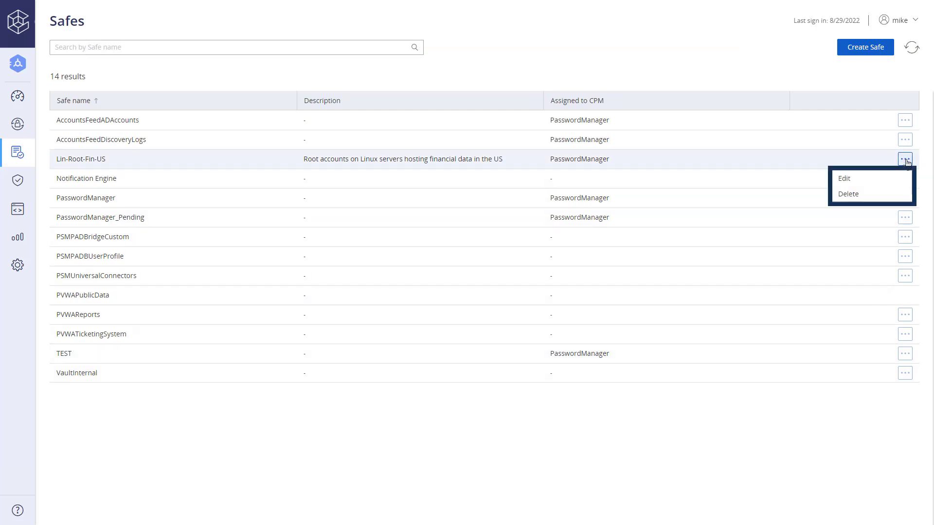
pyautogui.click(842, 161)
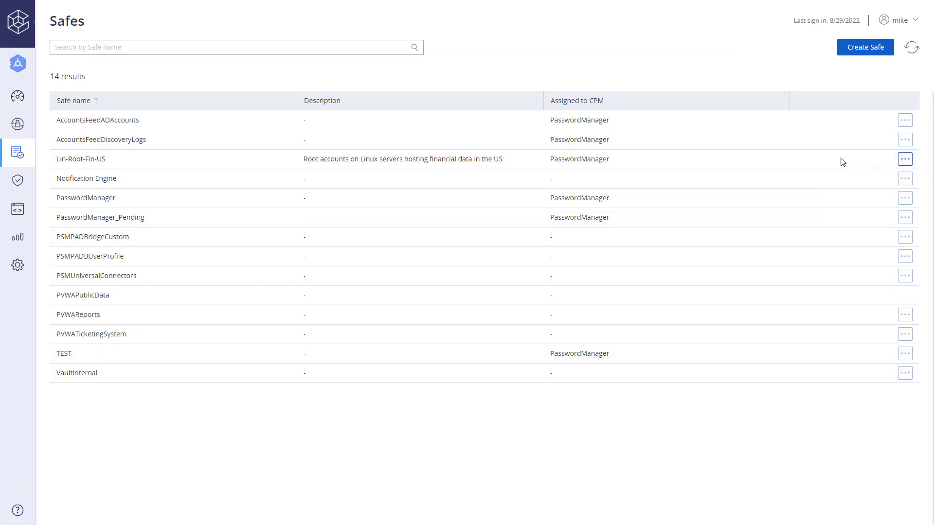
pyautogui.click(499, 158)
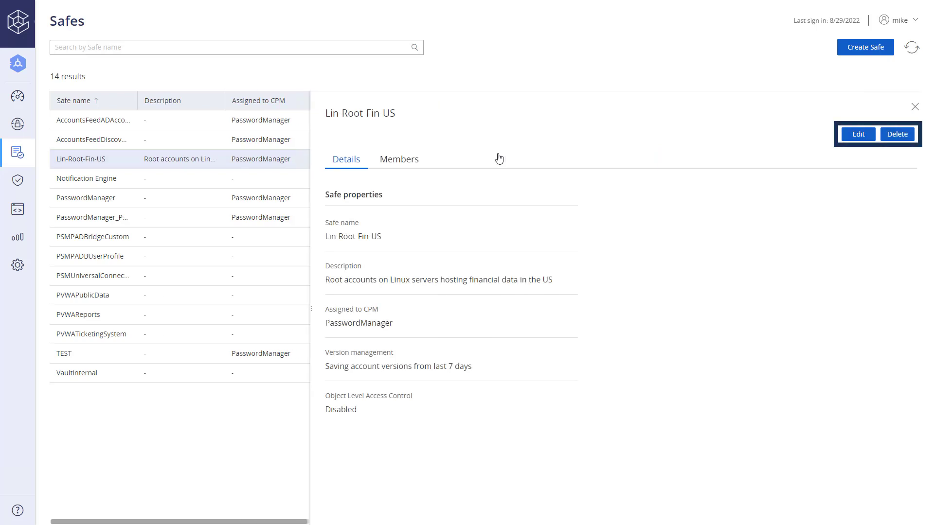
# On the Members tab, check LinuxAdmins' Connect only permissions, then open and close Add members without changes
pyautogui.click(413, 161)
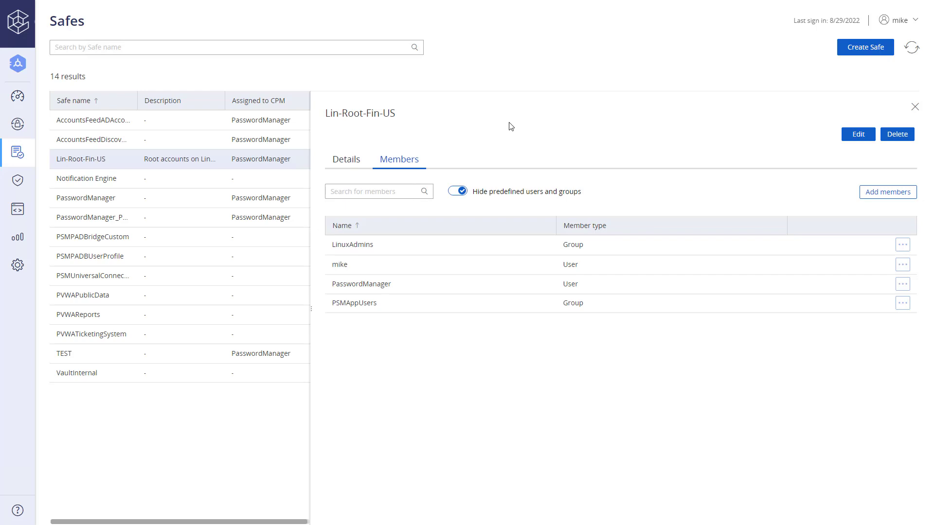
pyautogui.click(900, 251)
pyautogui.click(900, 267)
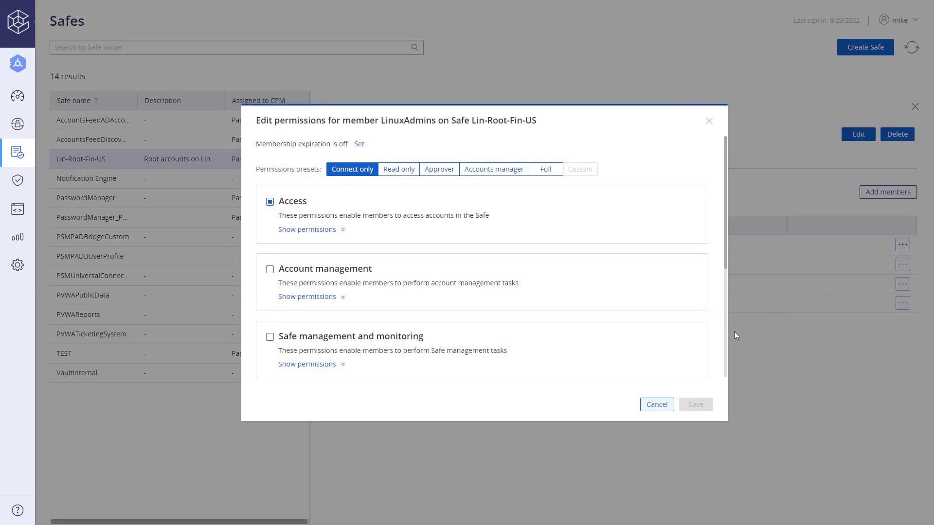
pyautogui.click(659, 404)
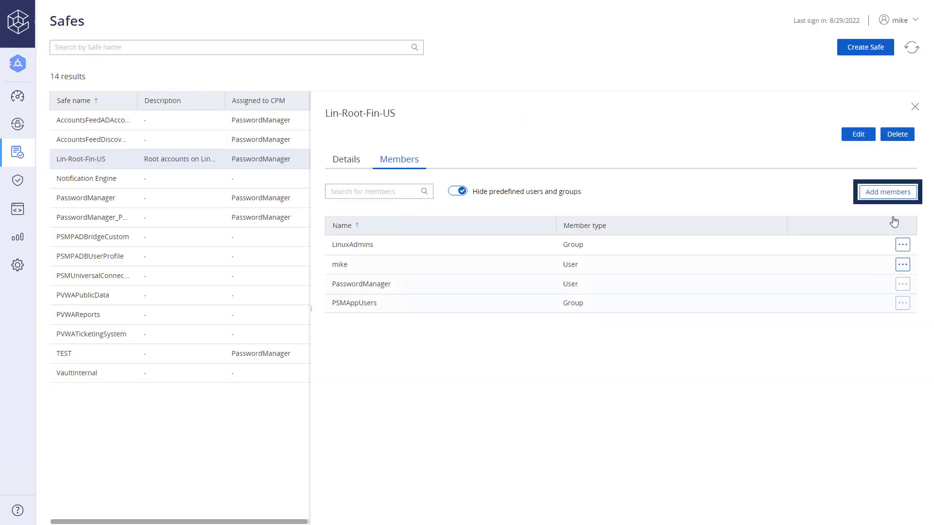
pyautogui.click(888, 192)
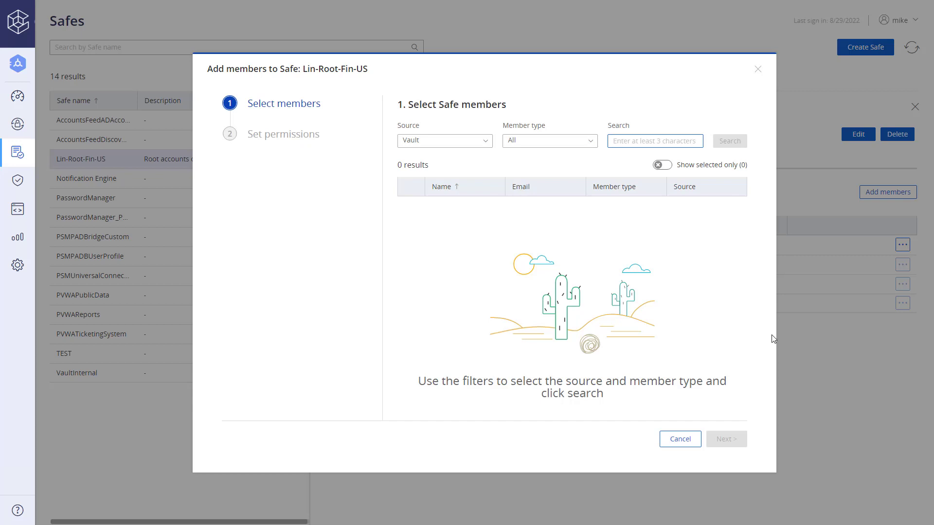
pyautogui.click(680, 439)
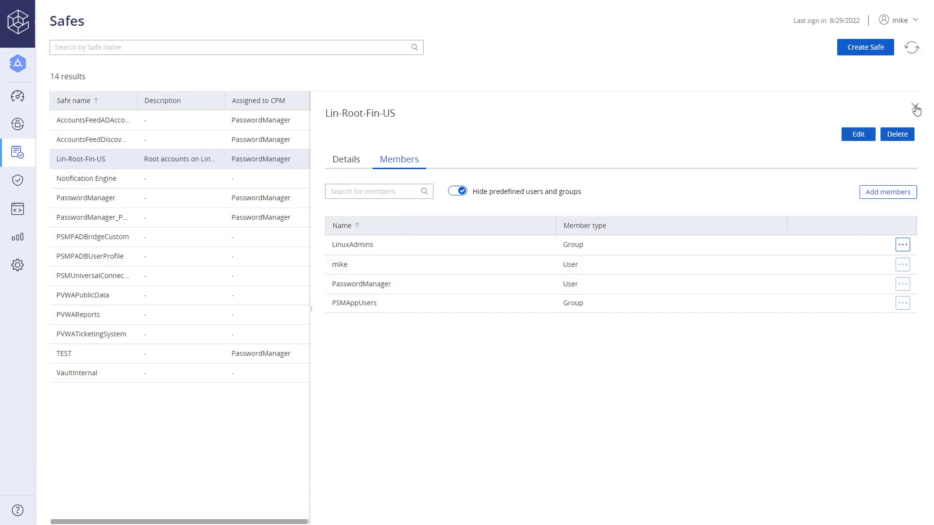